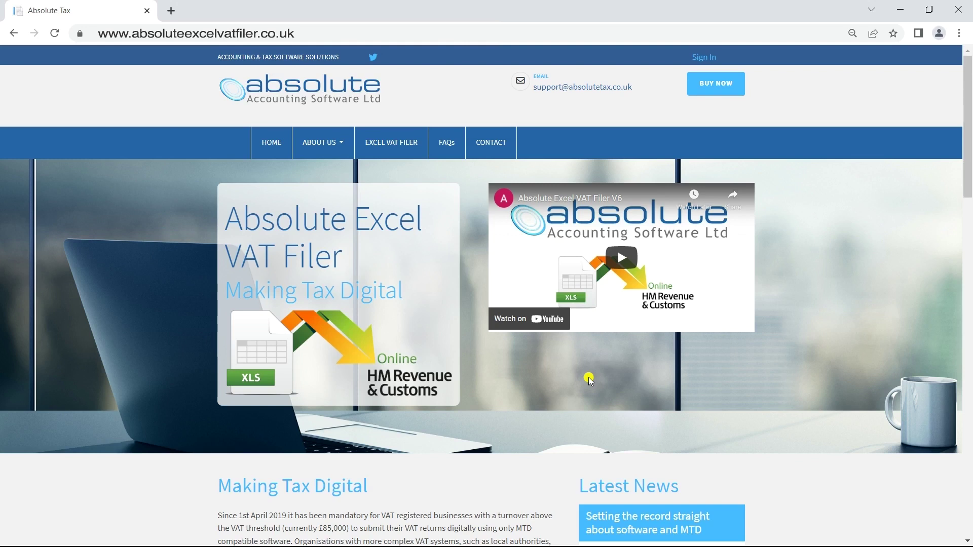
Sign in to the customer login with the saved sales account address and its password.
left_click(699, 59)
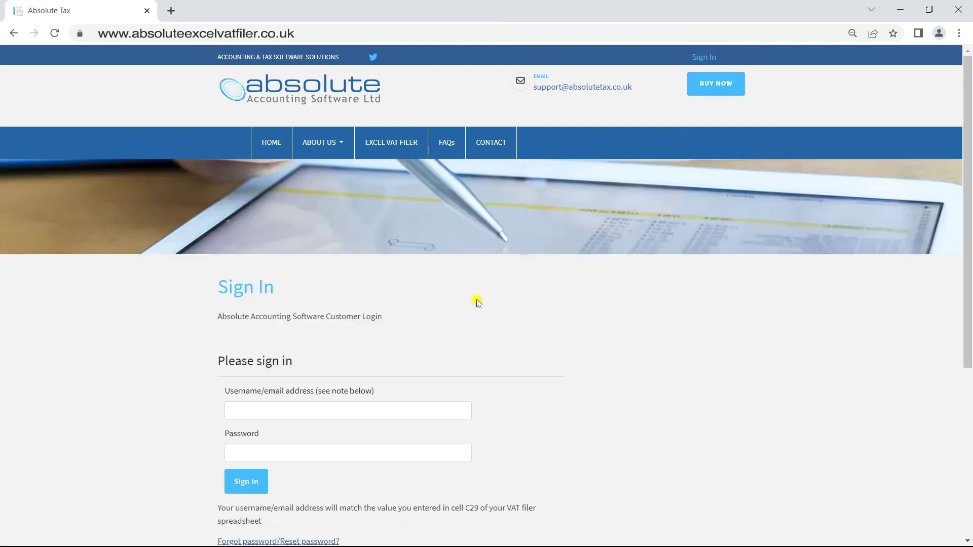
left_click(386, 408)
type("sales")
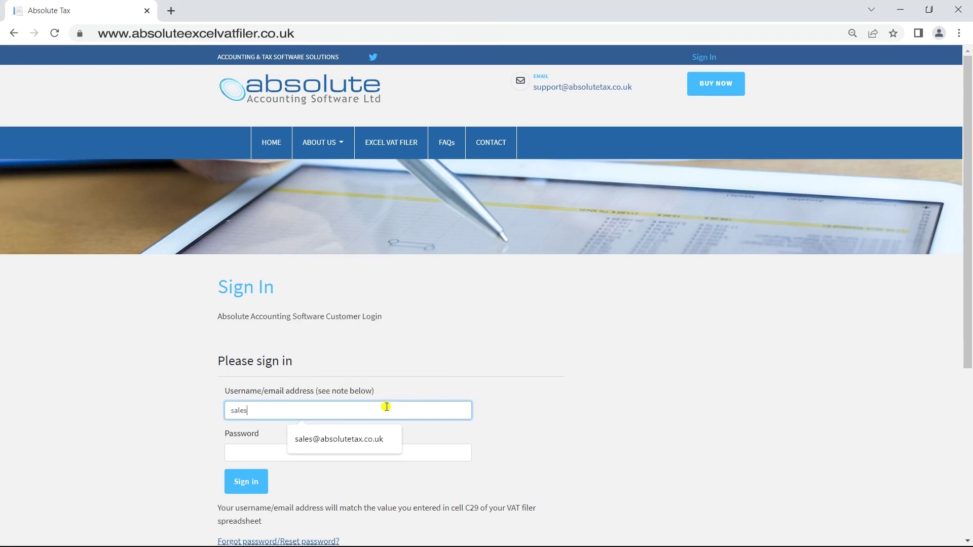
key("Down")
key("Return")
key("Tab")
type("••••••••")
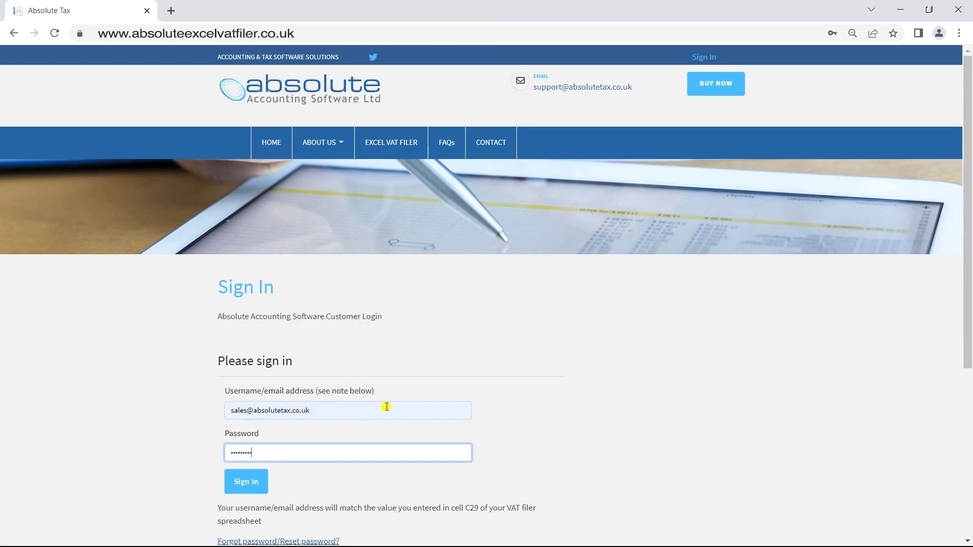
left_click(243, 483)
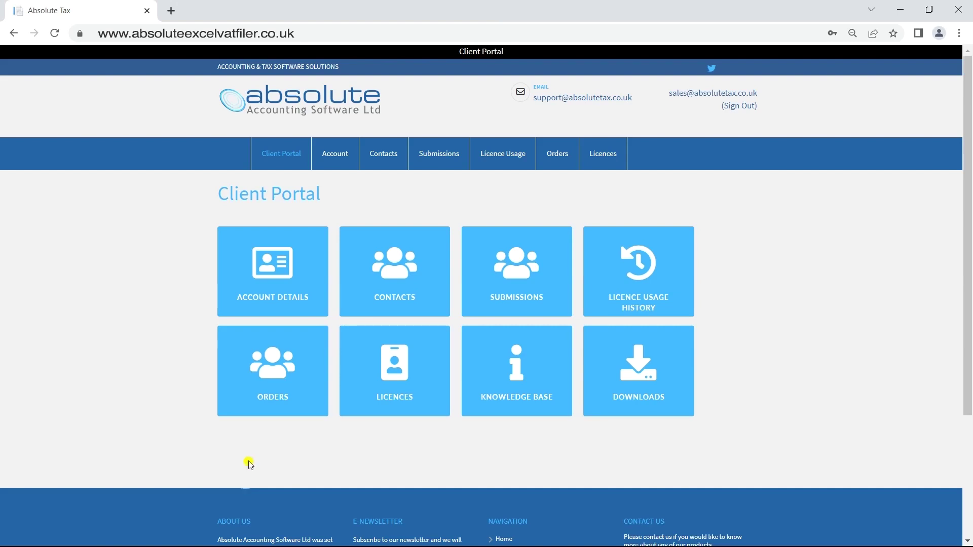
Look through the company's Account Details form, then return to the Client Portal home.
left_click(299, 280)
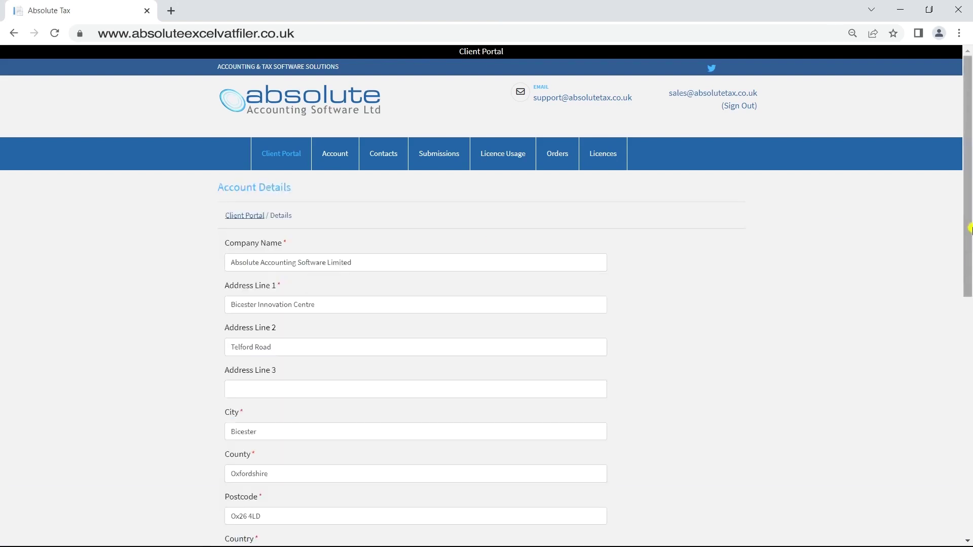
left_click_drag(967, 219, 968, 233)
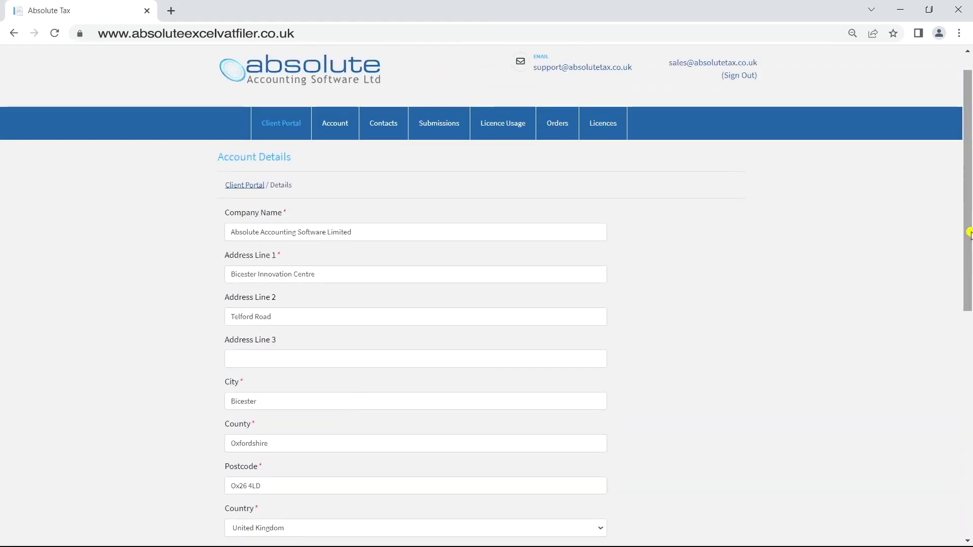
left_click(279, 120)
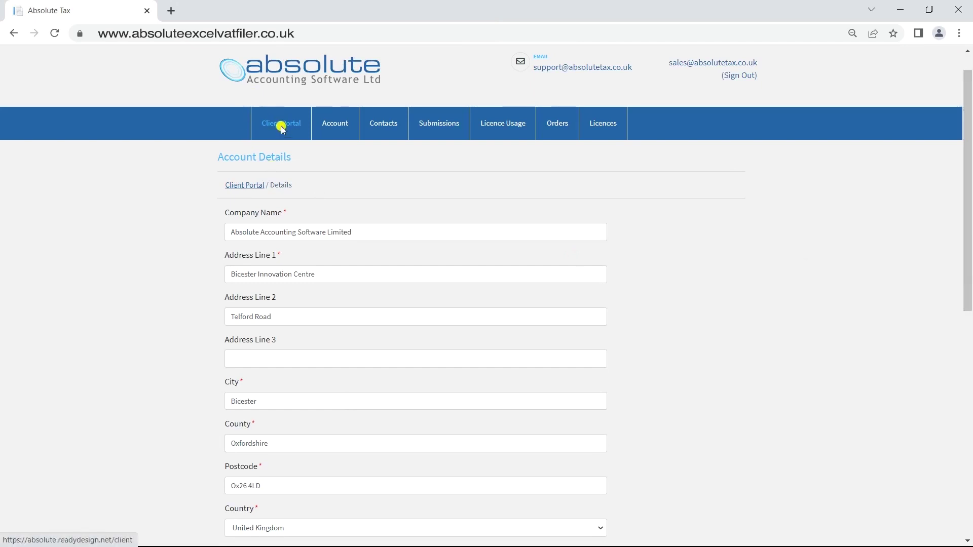
left_click(404, 280)
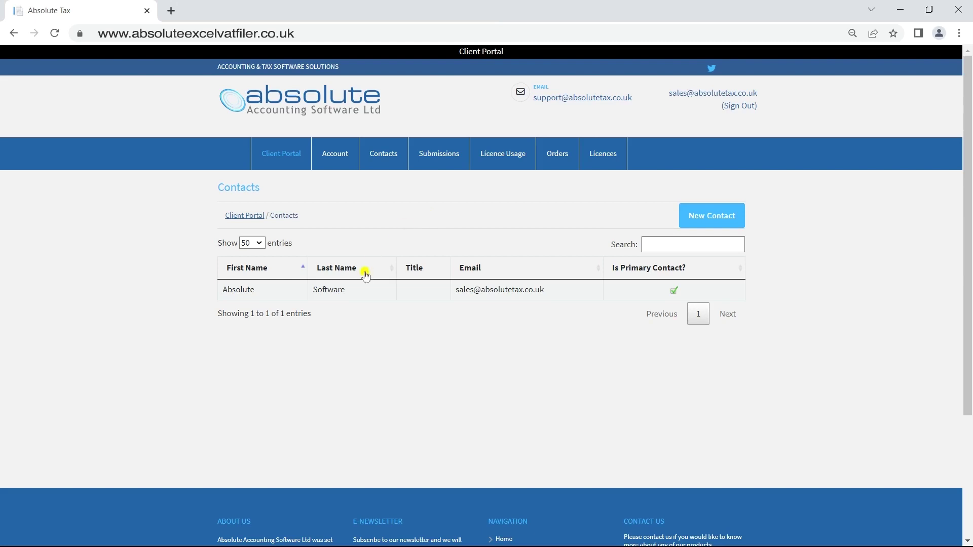
left_click(351, 294)
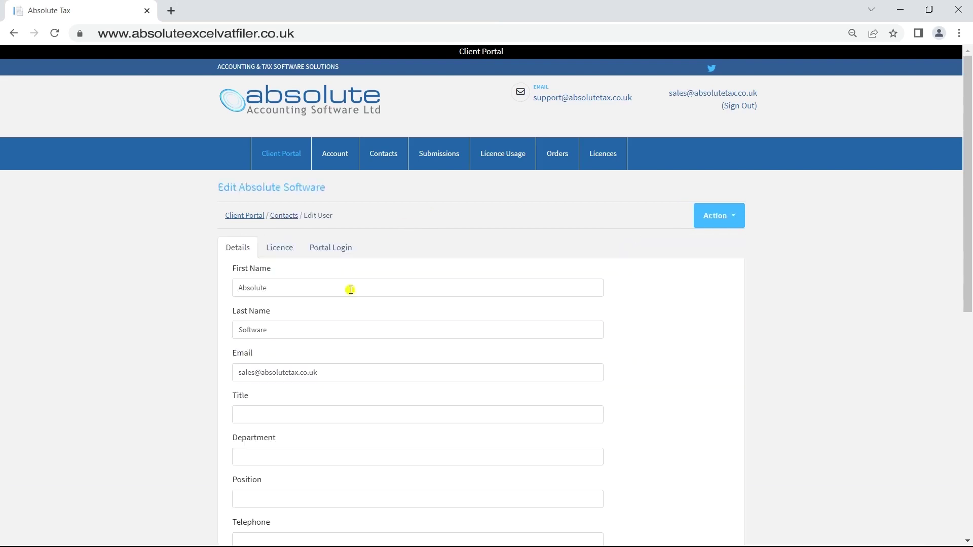
left_click(289, 255)
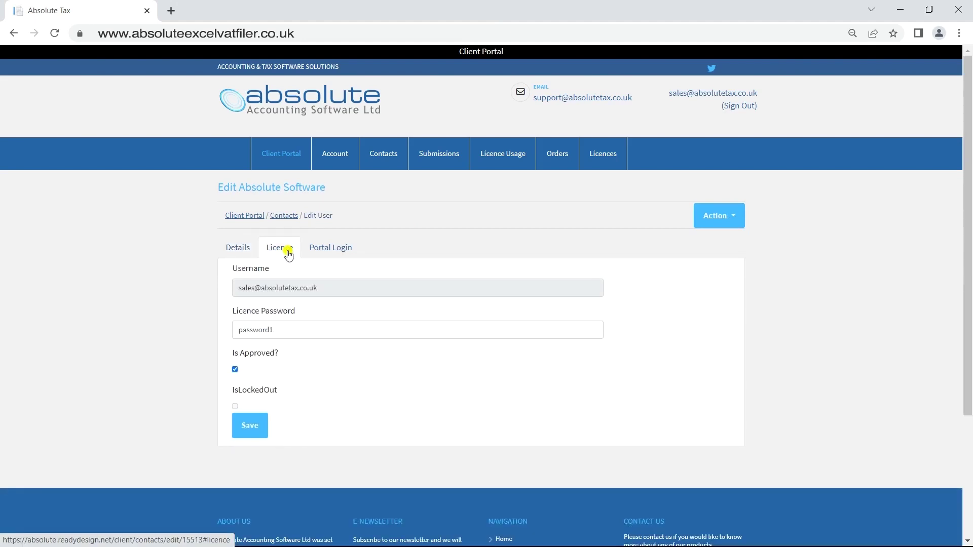
left_click(328, 255)
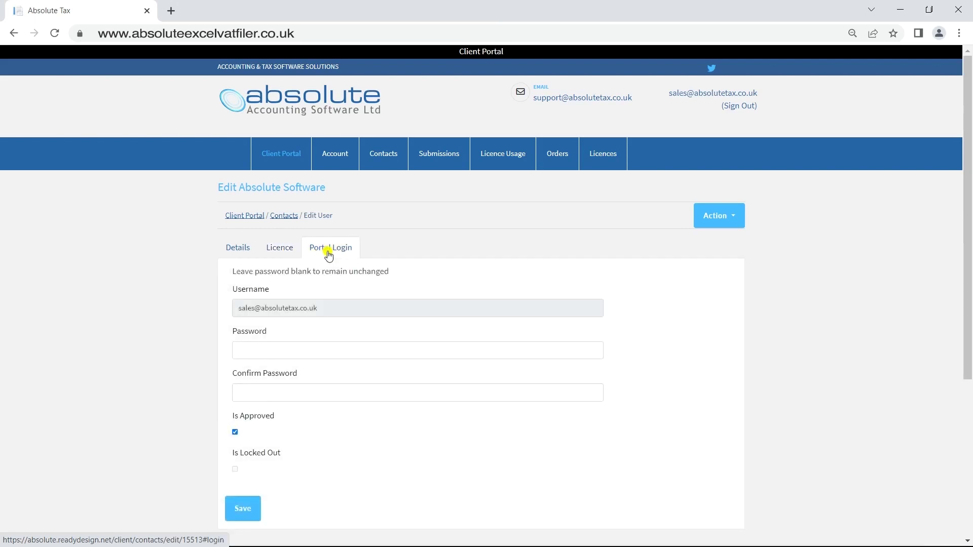
left_click(286, 215)
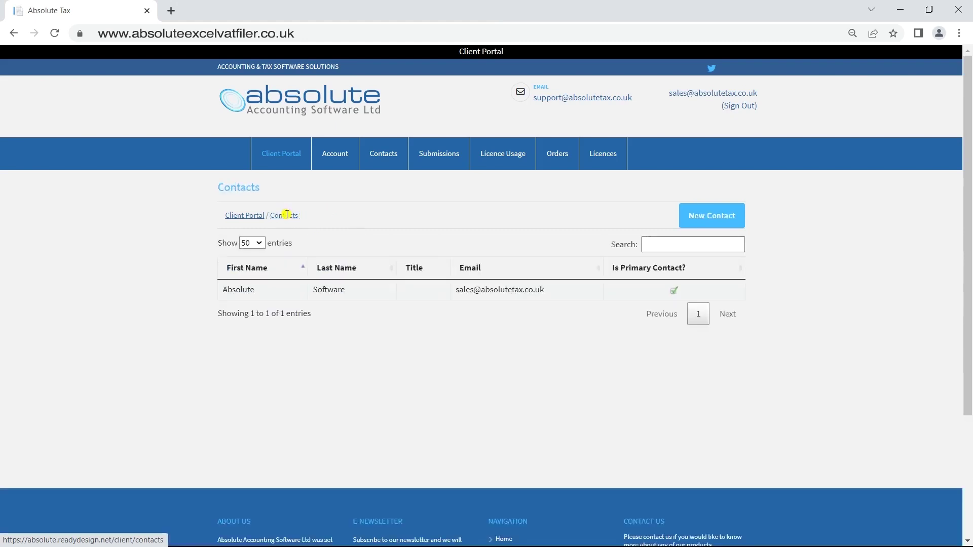
Create a new contact with the person's first name, last name and company e-mail address.
left_click(721, 223)
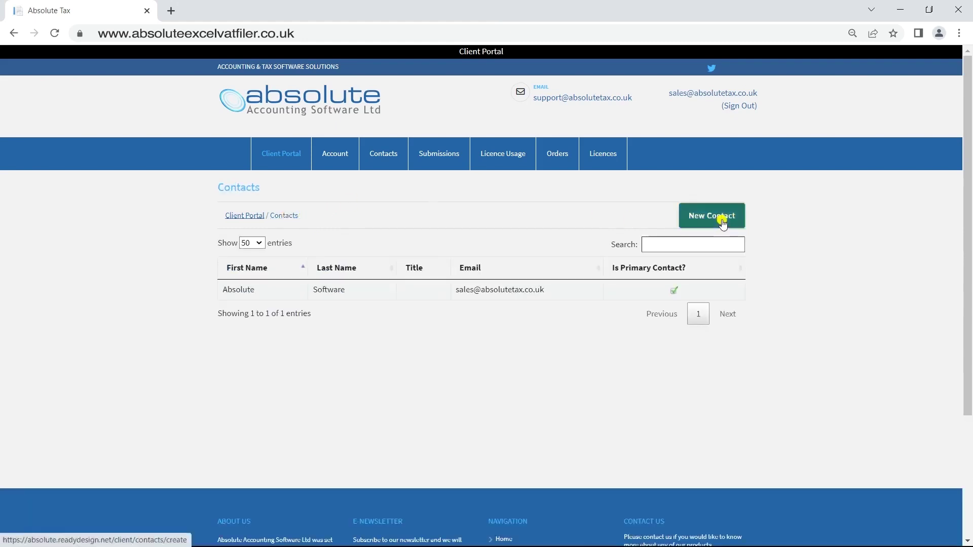
left_click(394, 261)
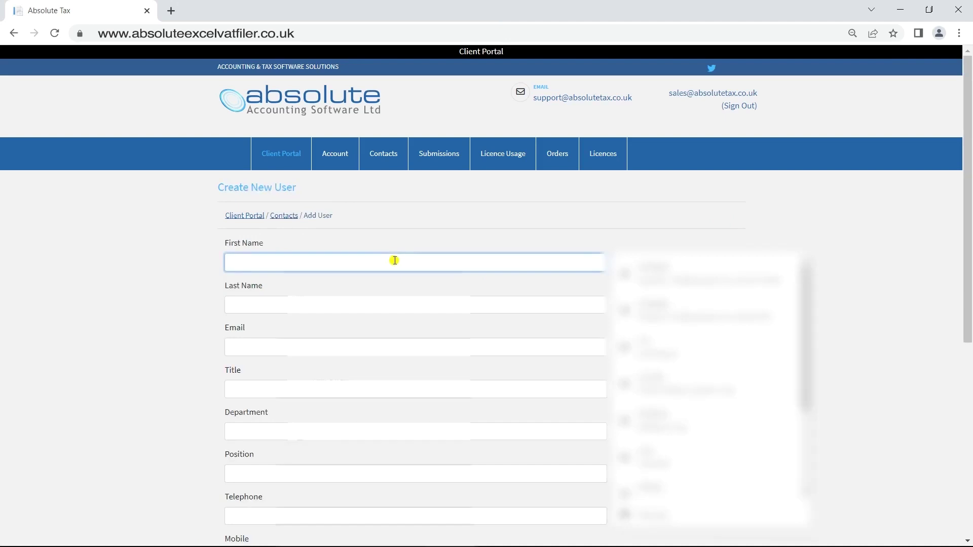
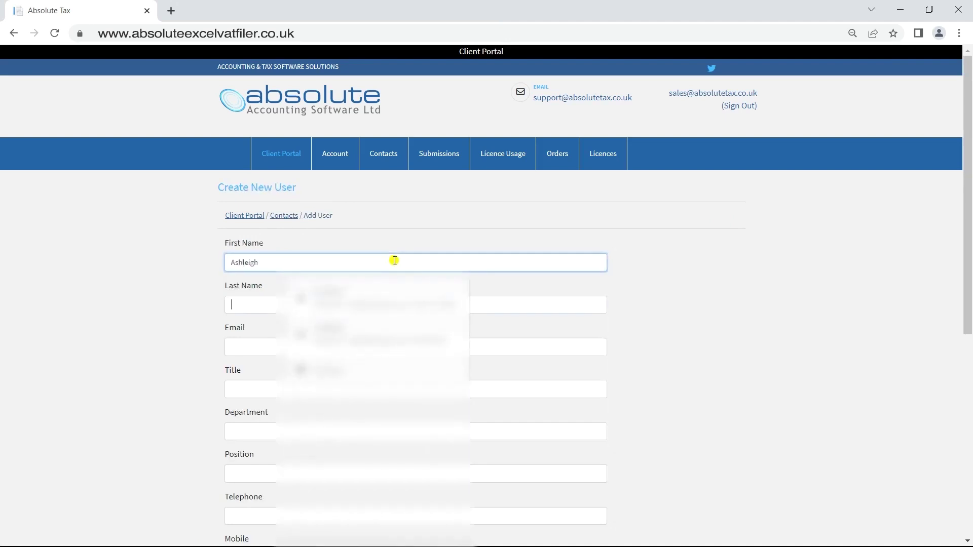
key("Tab")
key("Tab")
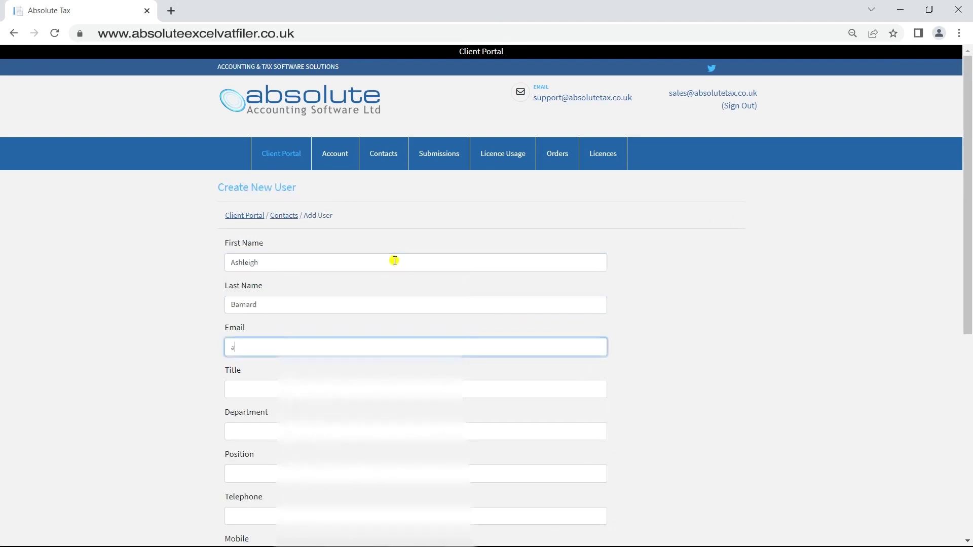
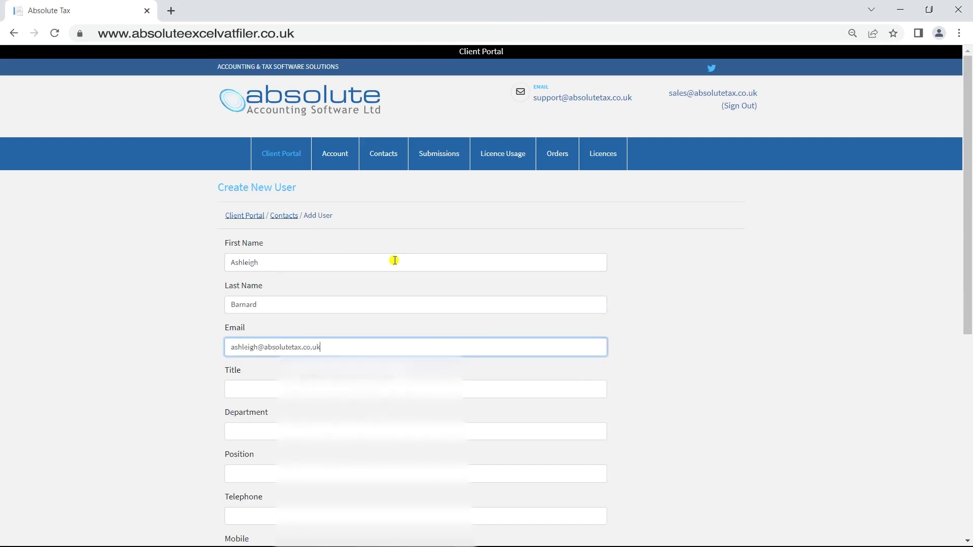
left_click_drag(965, 197, 965, 307)
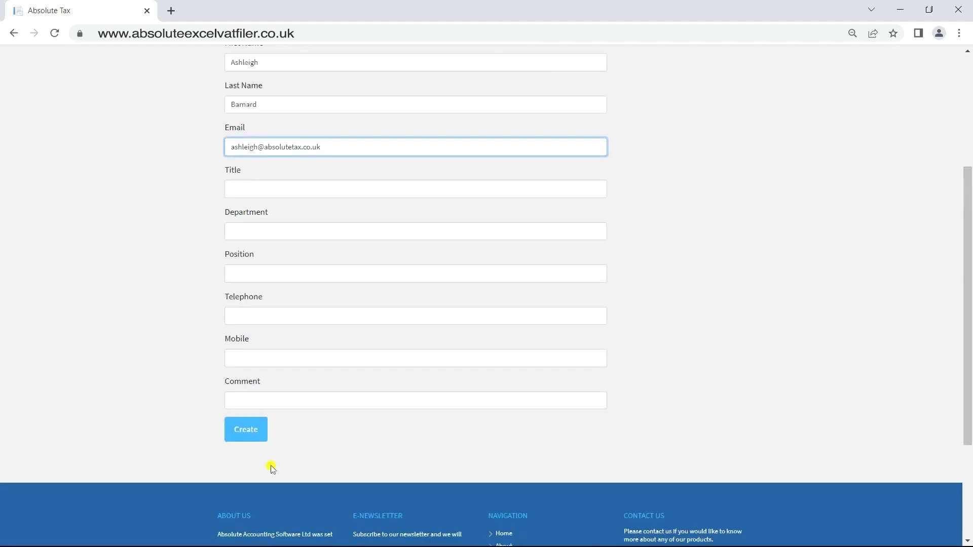
left_click(246, 429)
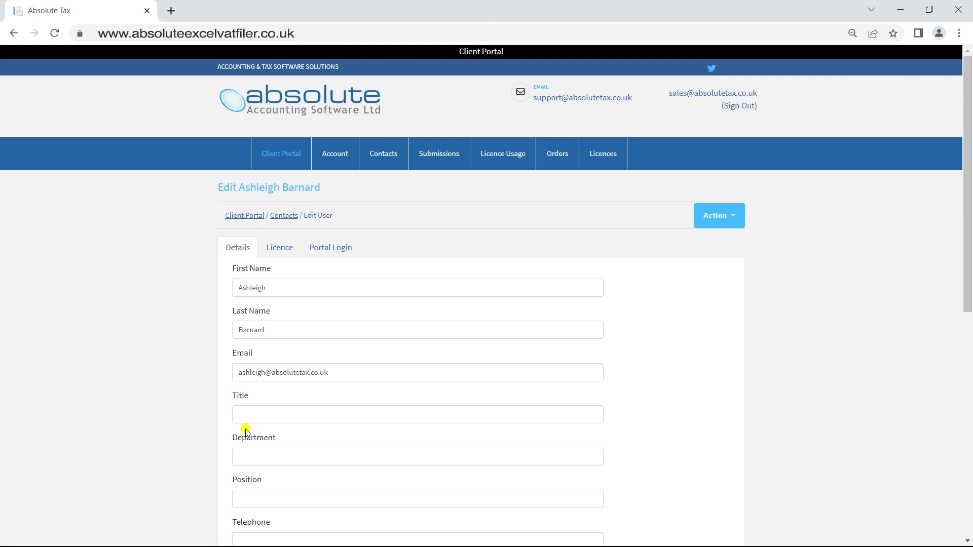
View the contact's Portal Login settings, then go back to the Client Portal home.
left_click(325, 251)
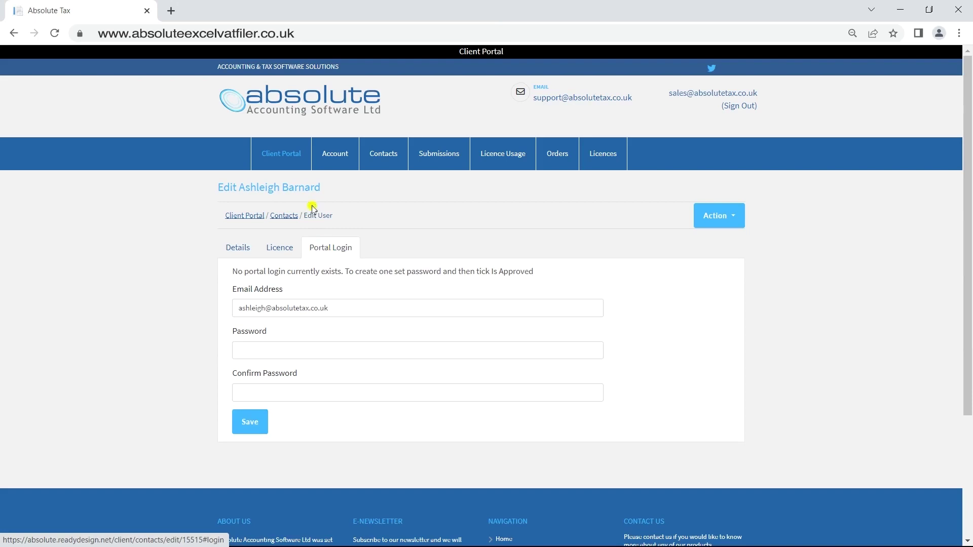
left_click(286, 150)
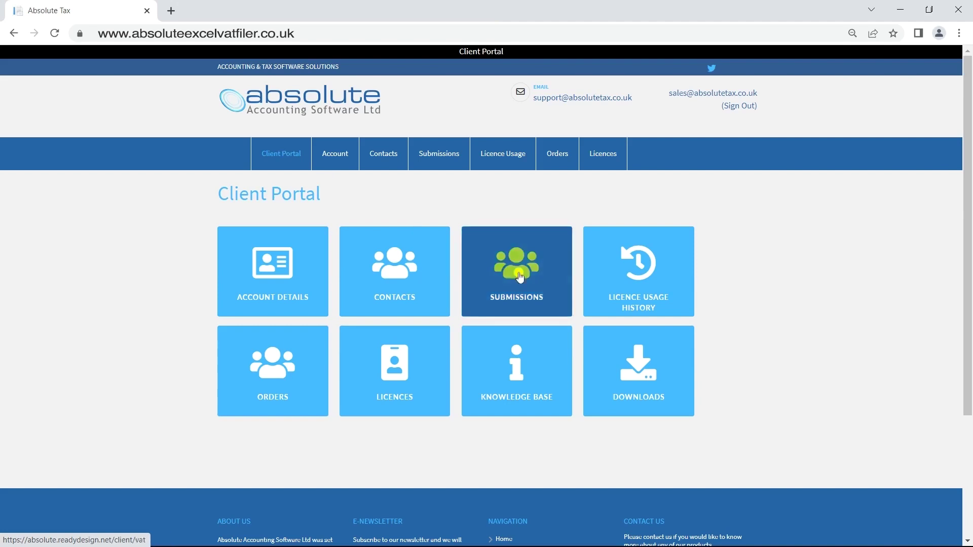
Download and view the HMRC VAT receipt from VAT Submissions, then return to the Client Portal home.
left_click(522, 279)
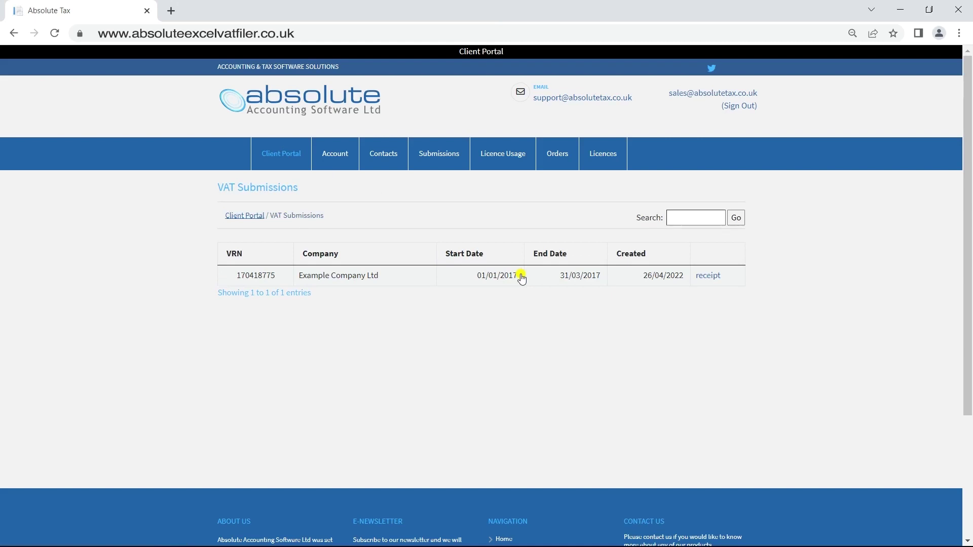
left_click(714, 282)
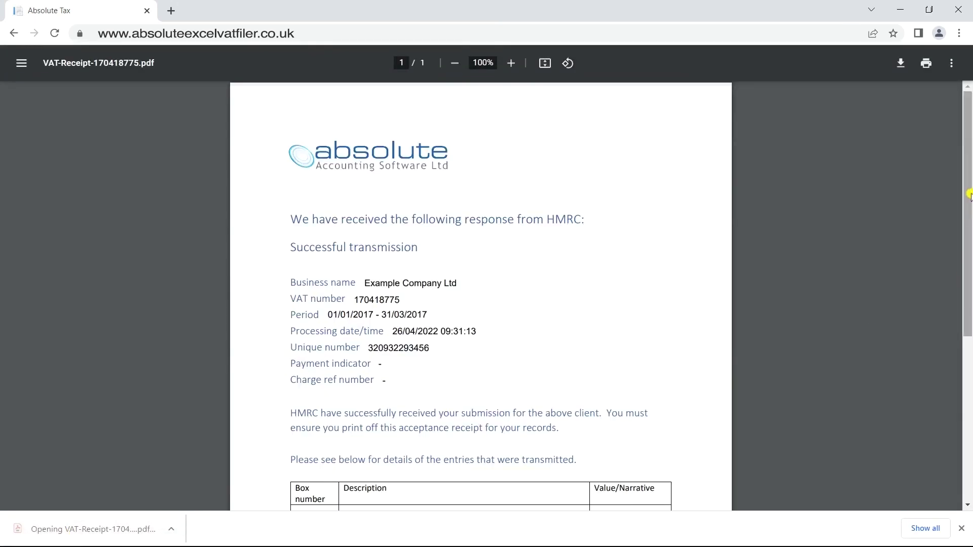
left_click_drag(965, 253, 964, 364)
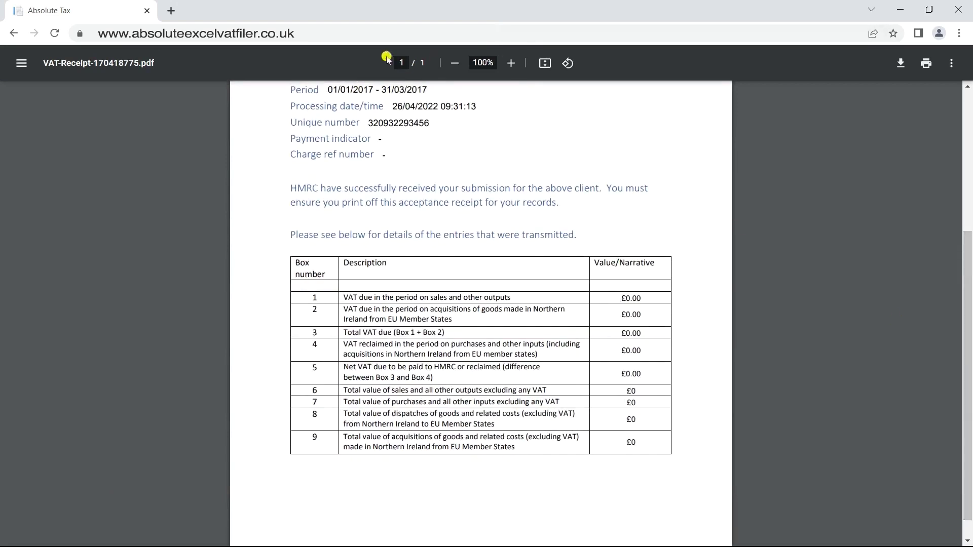
left_click(14, 33)
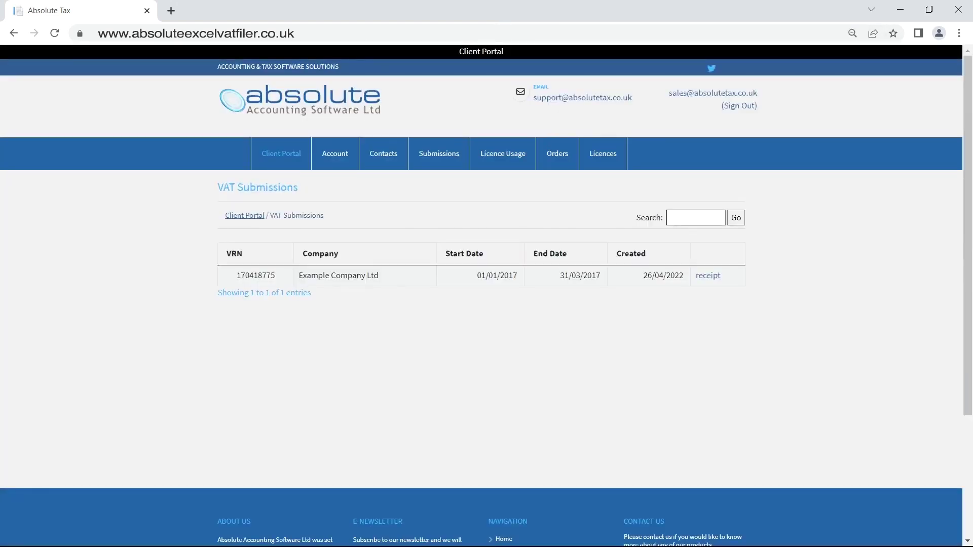
left_click(296, 157)
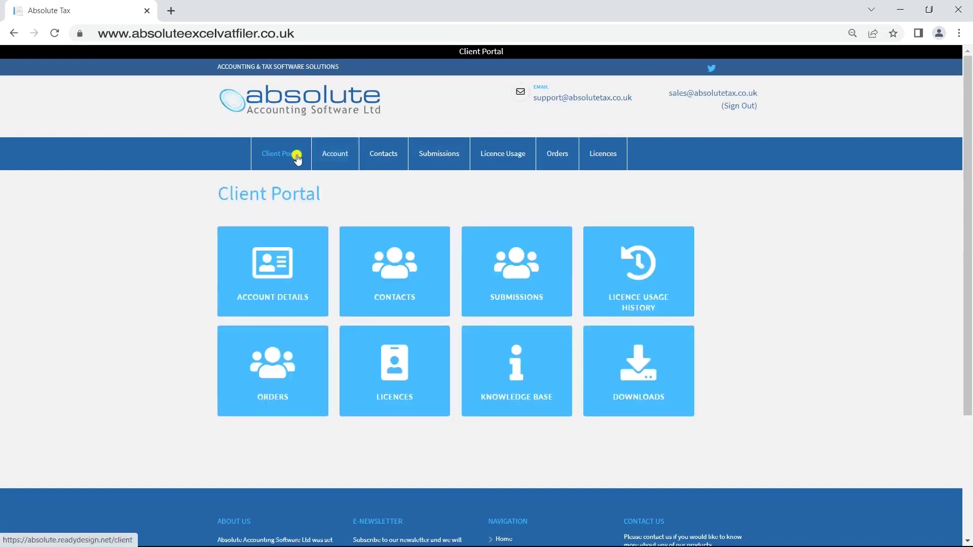
left_click(638, 270)
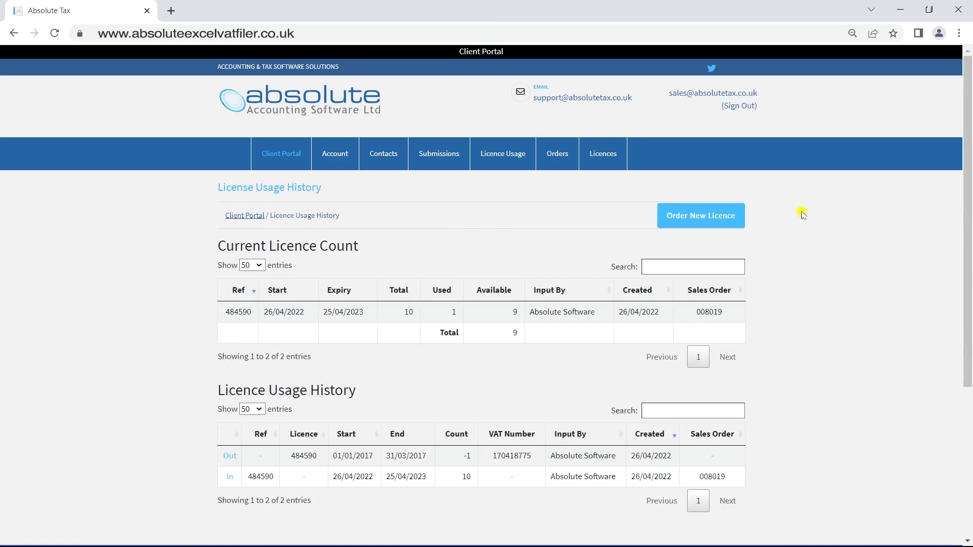
left_click_drag(967, 173, 965, 189)
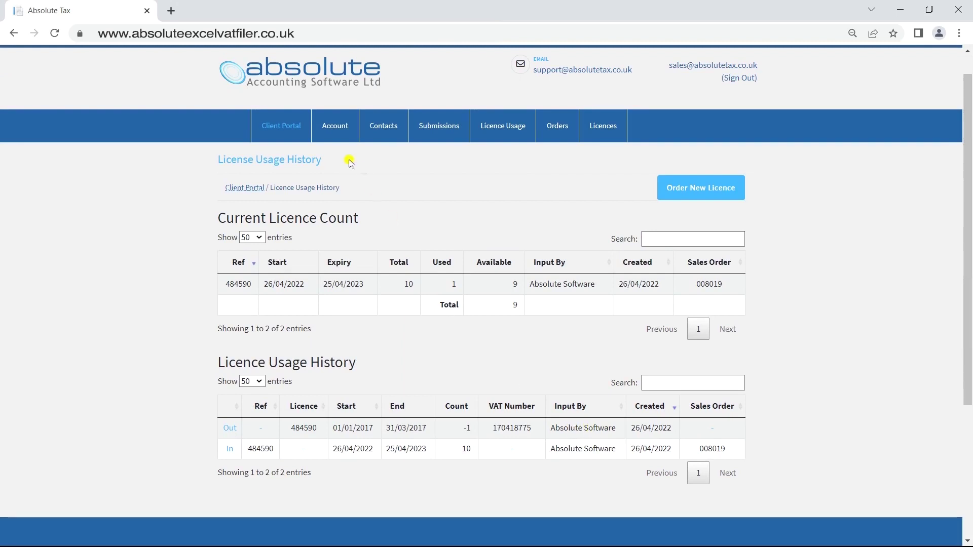
left_click(284, 127)
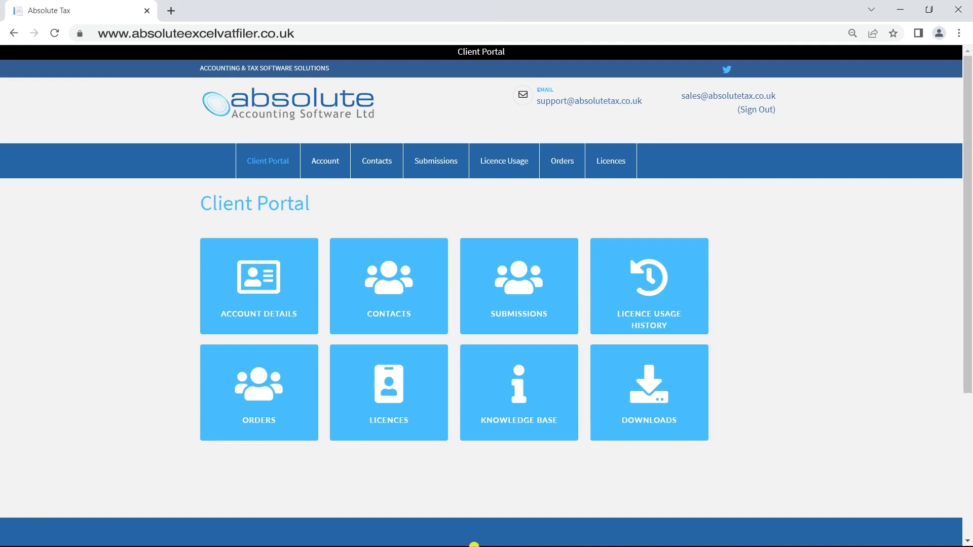
Download and open the invoice PDF for the completed 10-licence £48.00 order.
left_click(263, 385)
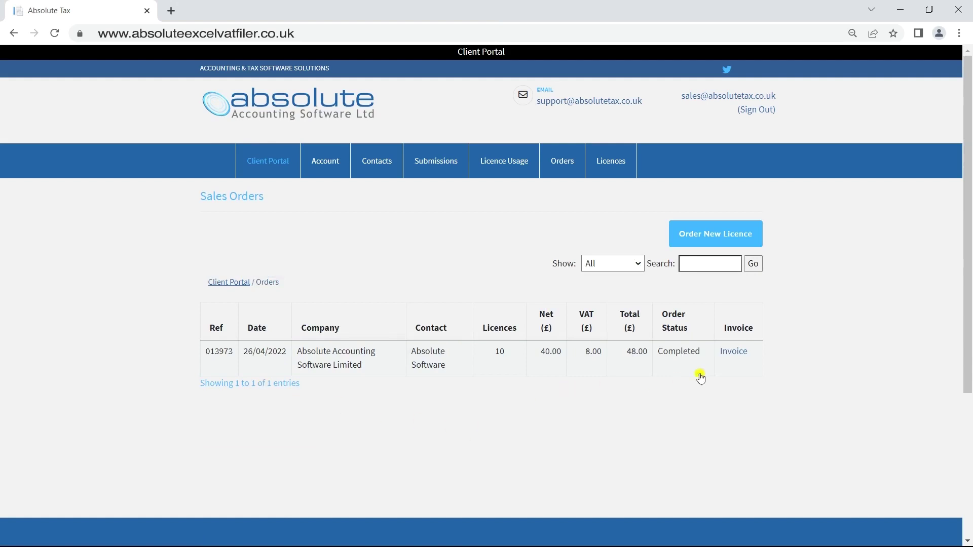
left_click(738, 353)
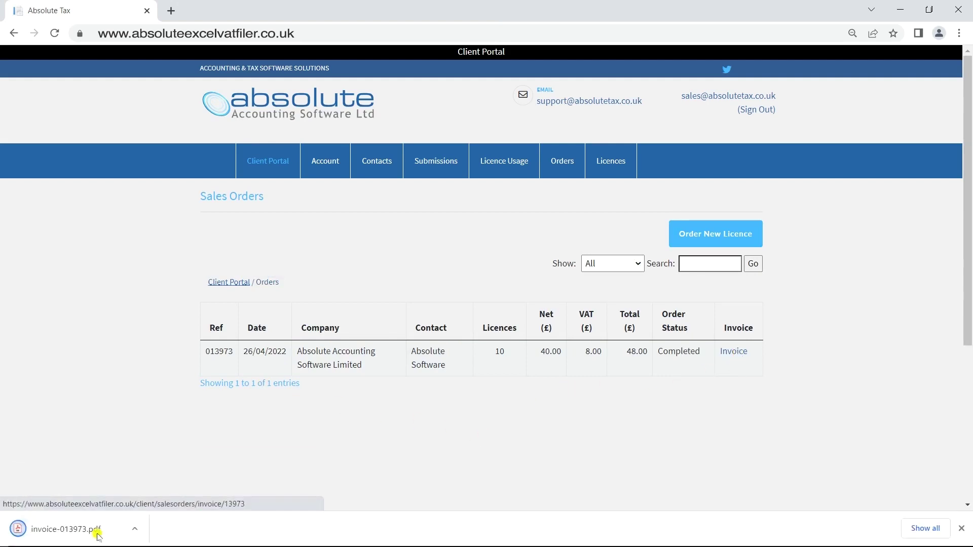
left_click(48, 522)
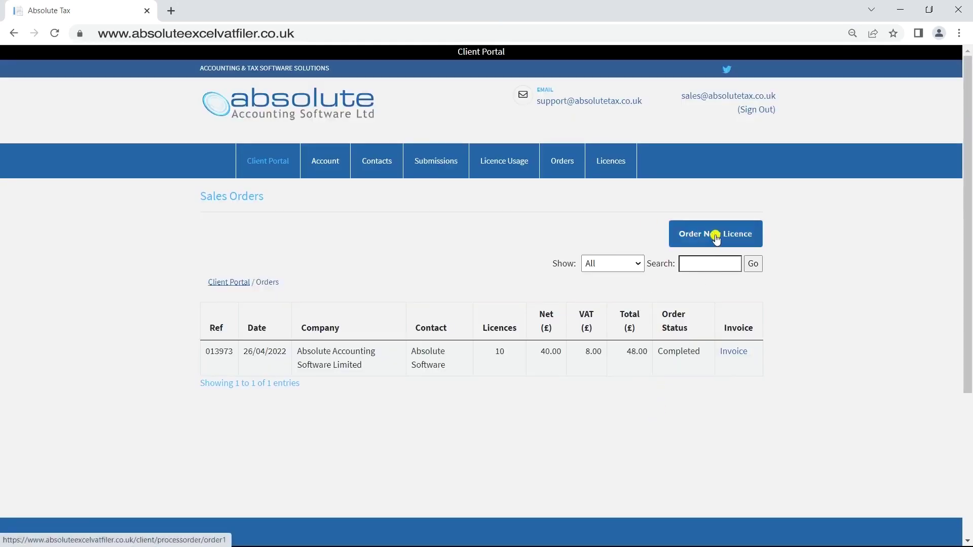
Start a new order for 20 licences at £80.00 plus £16.00 VAT and agree to the terms.
left_click(715, 236)
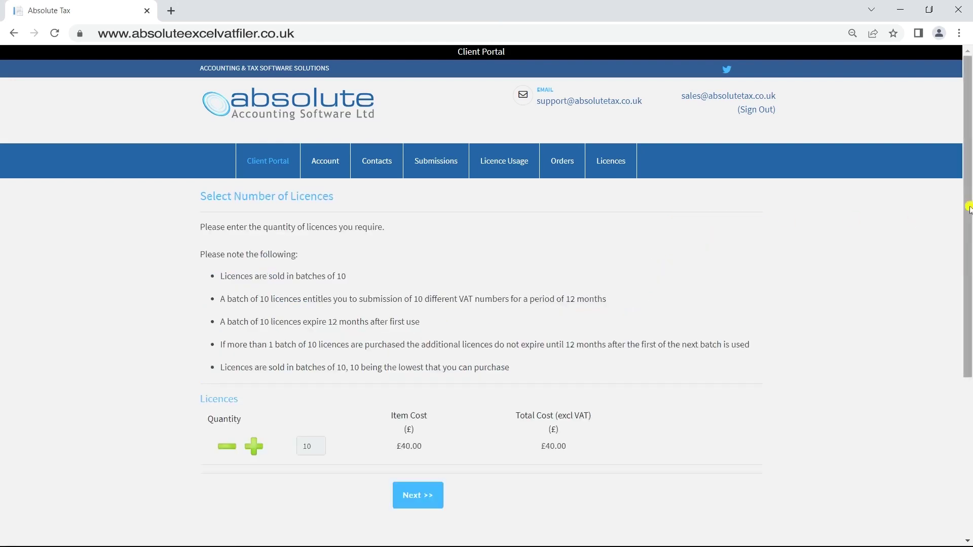
left_click_drag(969, 209, 969, 238)
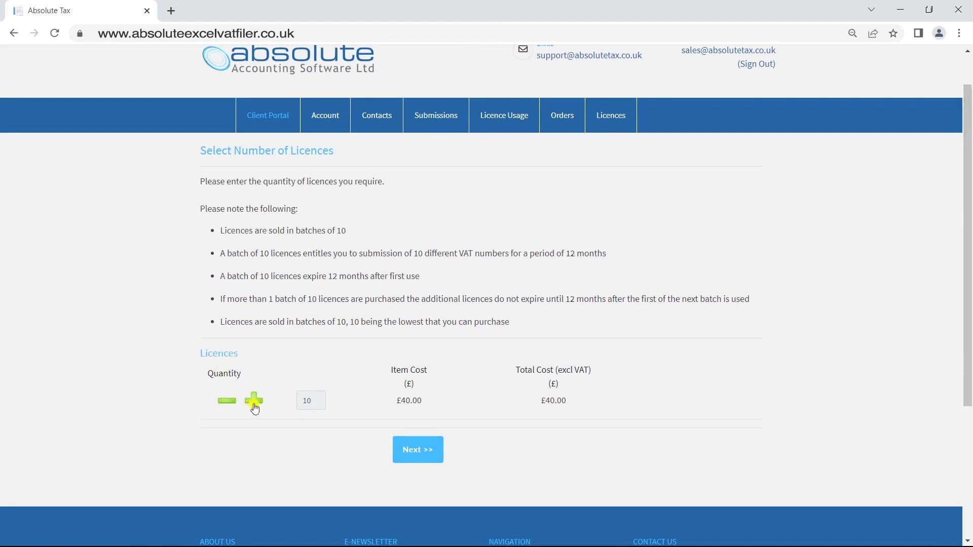
left_click(425, 449)
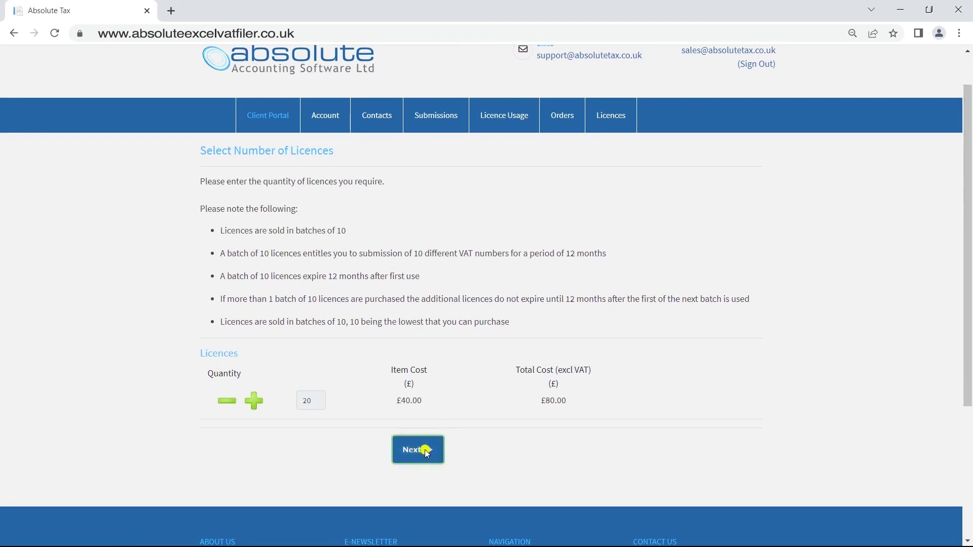
left_click_drag(969, 195, 969, 419)
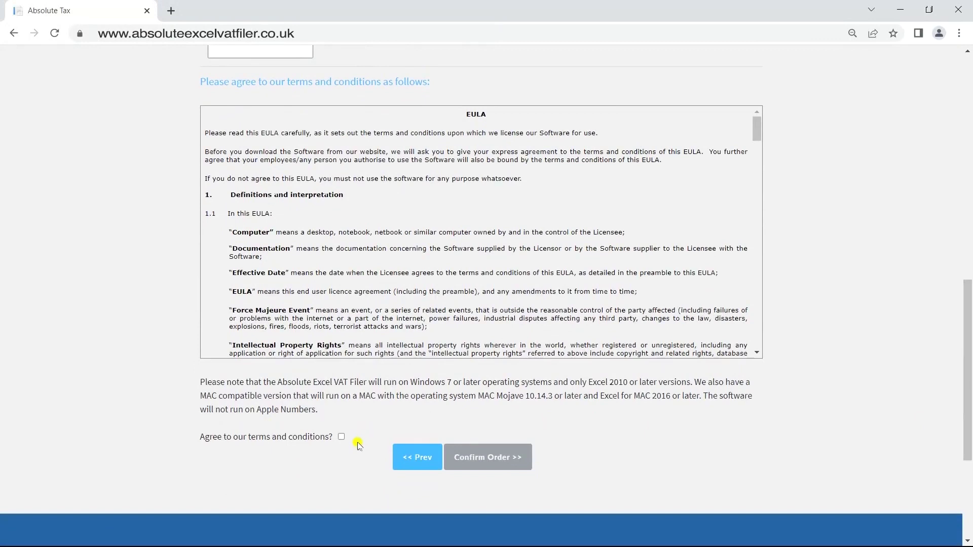
left_click(340, 436)
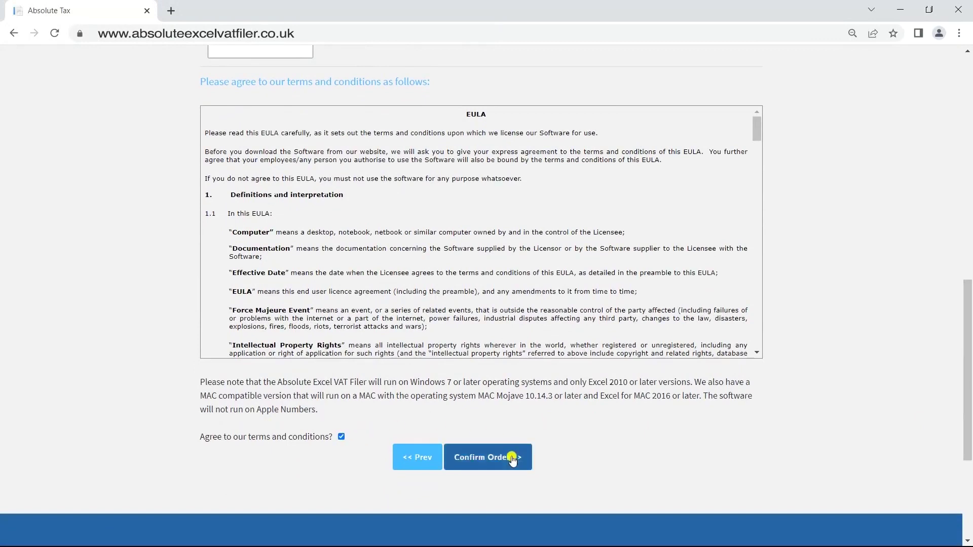
Confirm the 20-licence order, bringing up the £96.00 Sage Pay payment page.
left_click(511, 460)
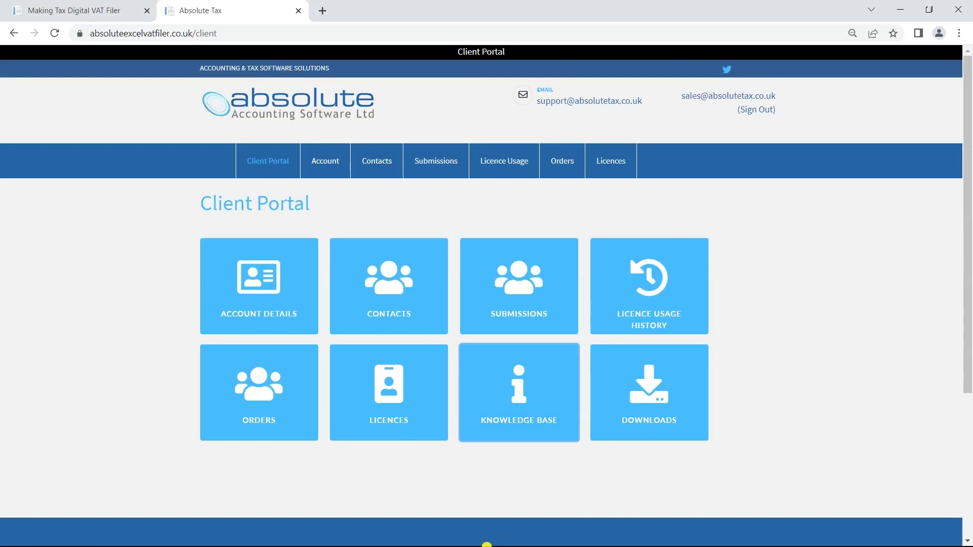
left_click(377, 400)
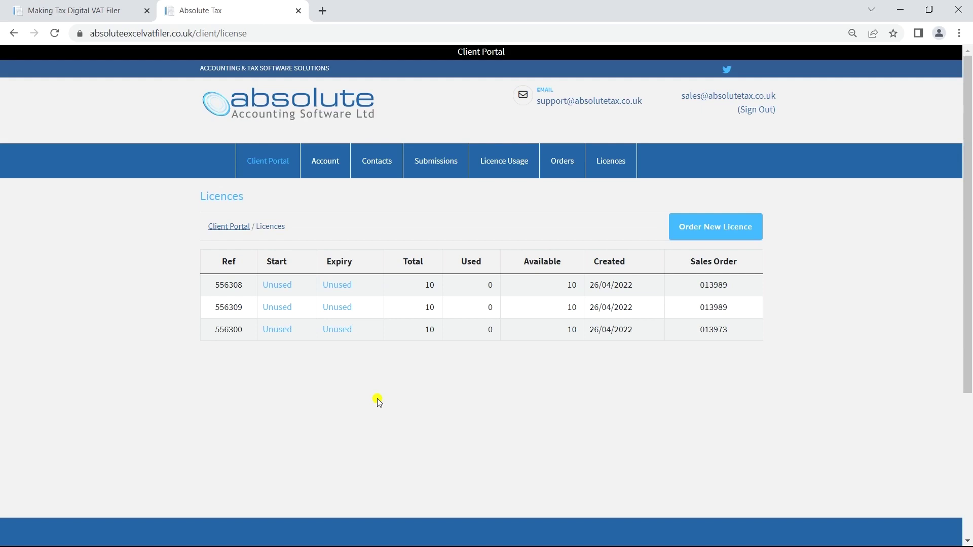
left_click(263, 155)
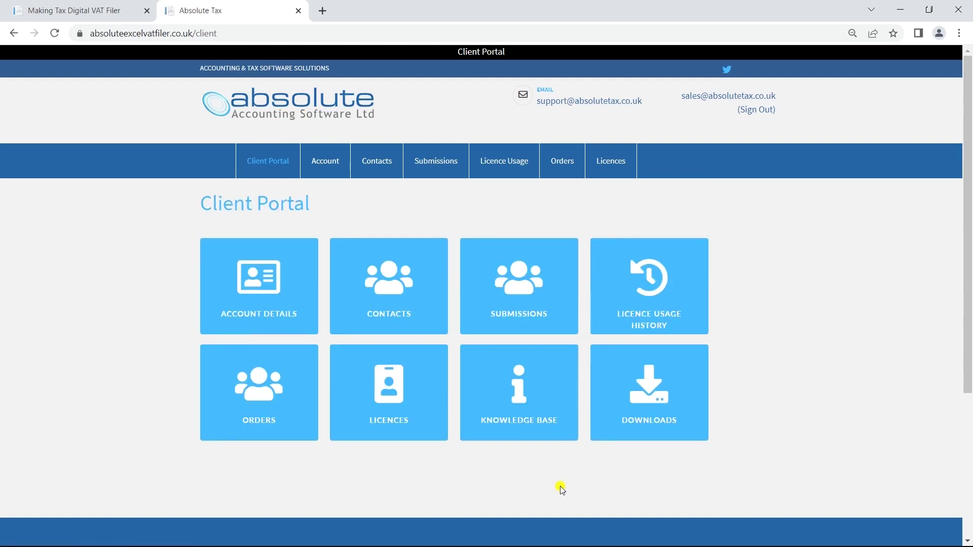
left_click(536, 421)
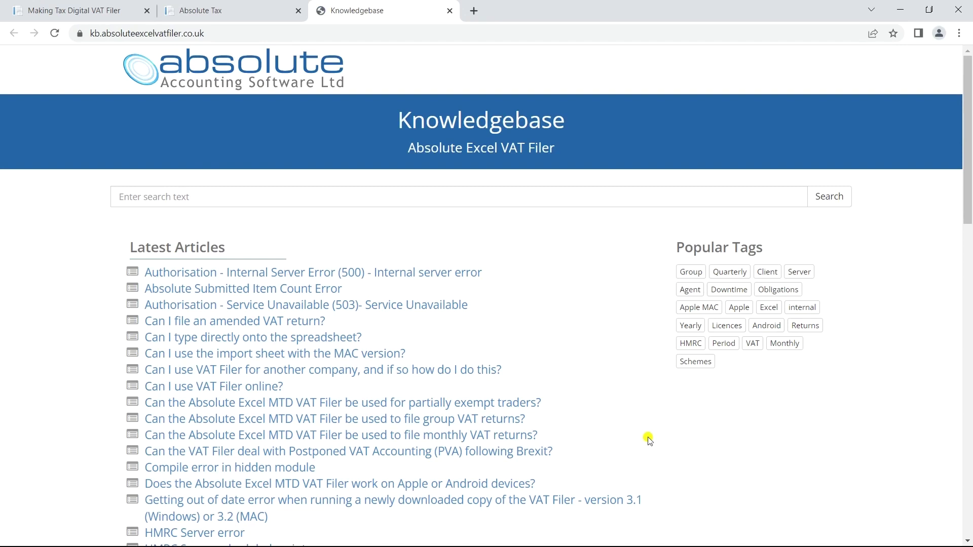
left_click(384, 197)
type("s")
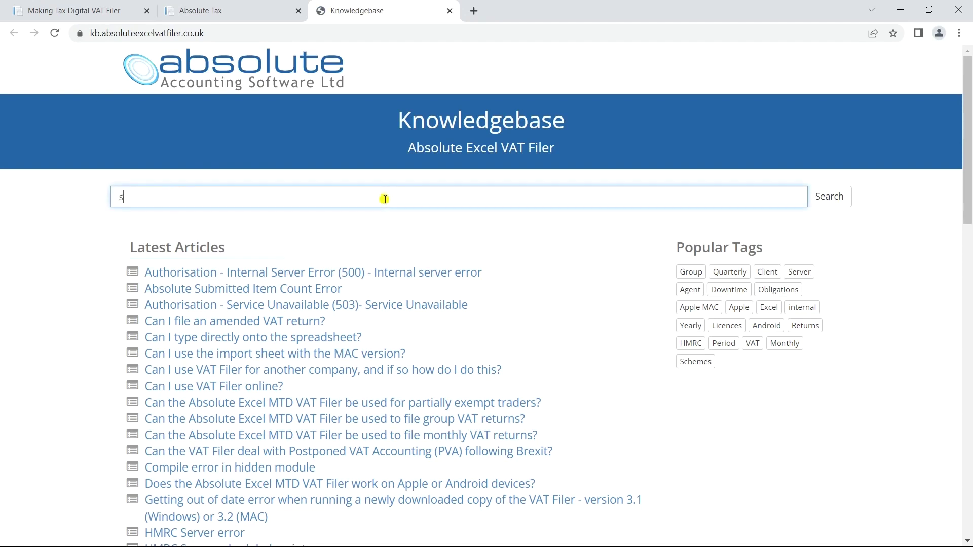
type("erver")
key("Return")
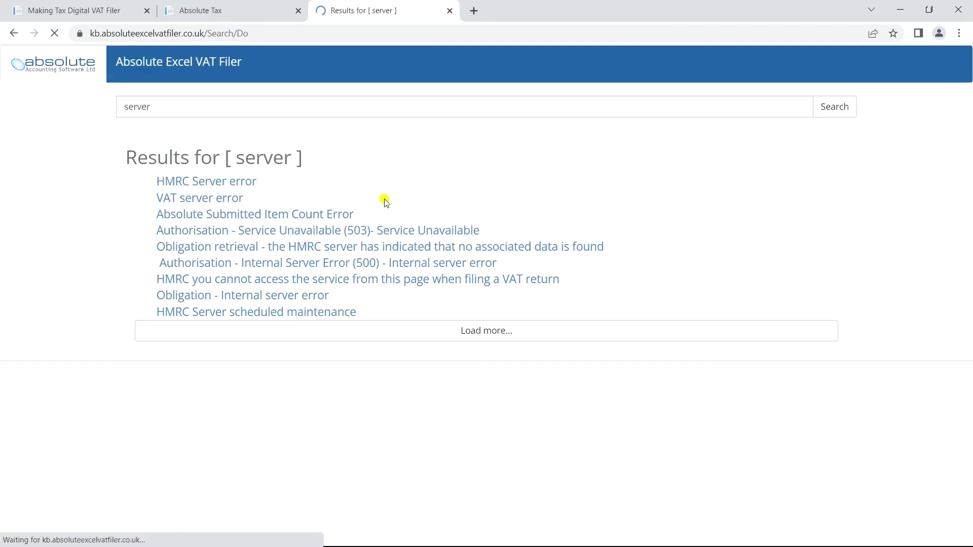
left_click(230, 182)
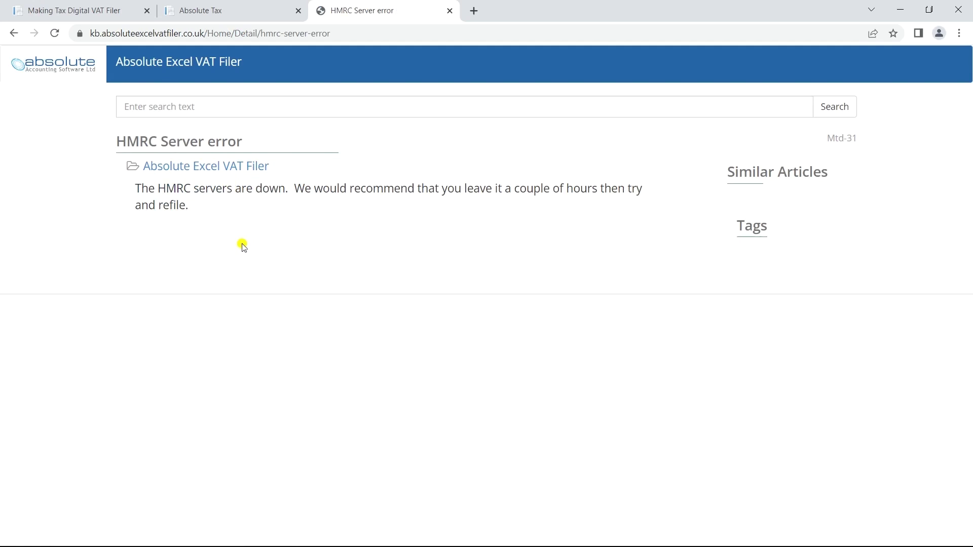
left_click(450, 10)
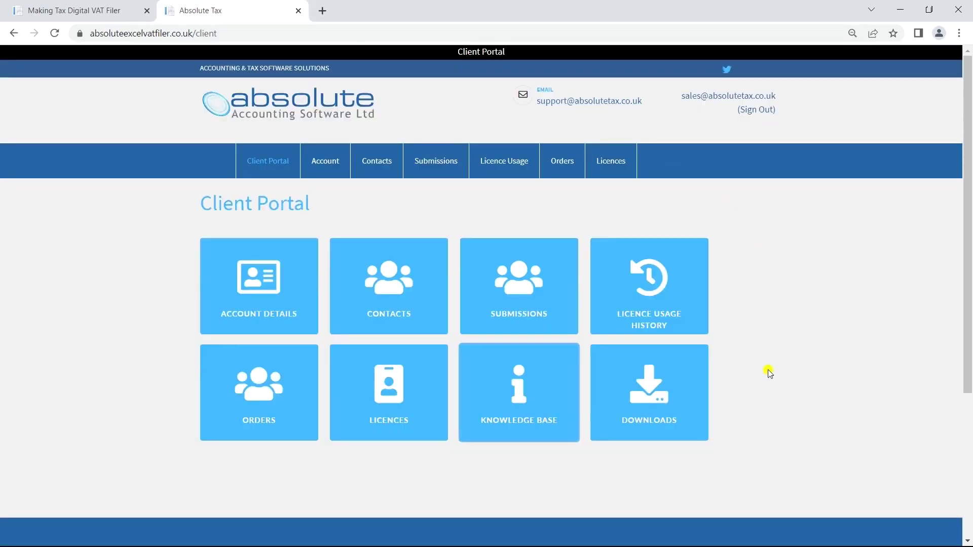
left_click(654, 404)
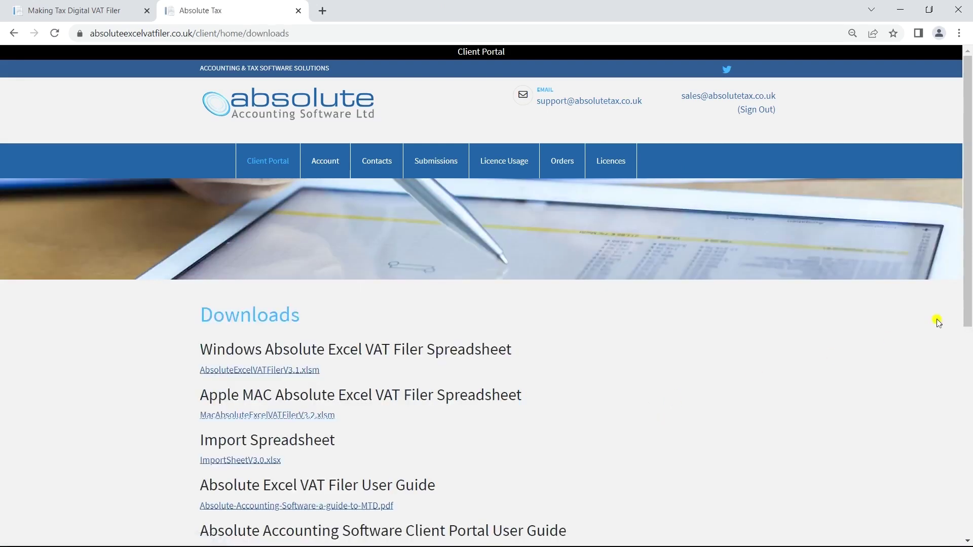
left_click_drag(967, 263, 964, 366)
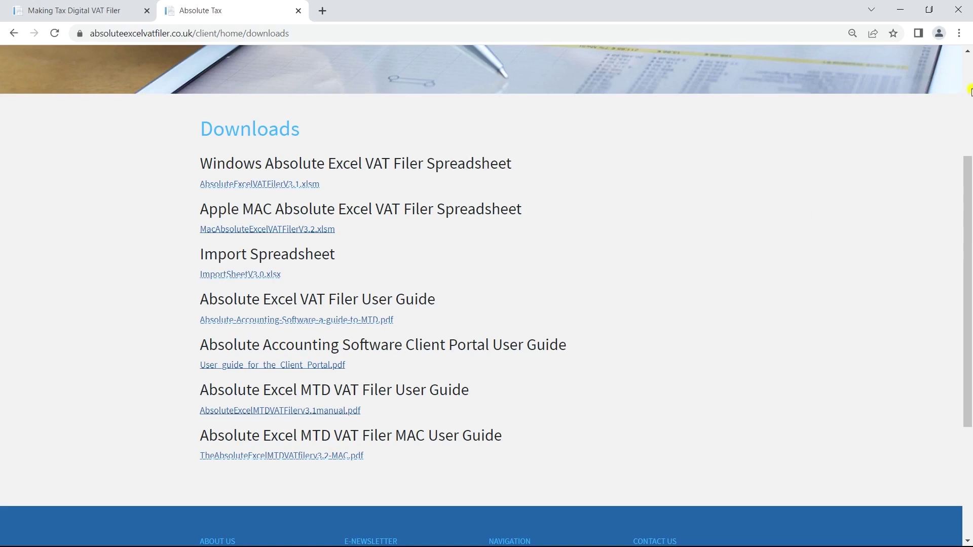
left_click(12, 33)
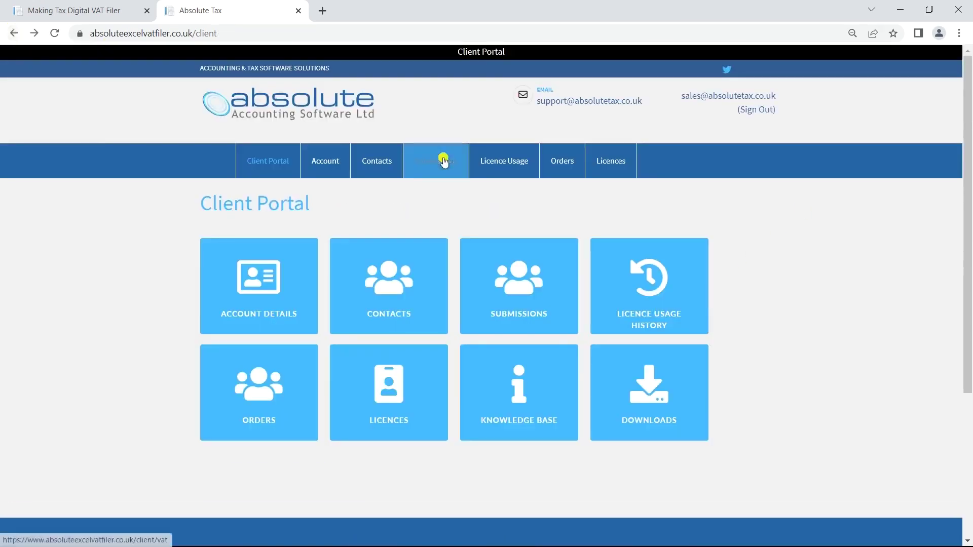